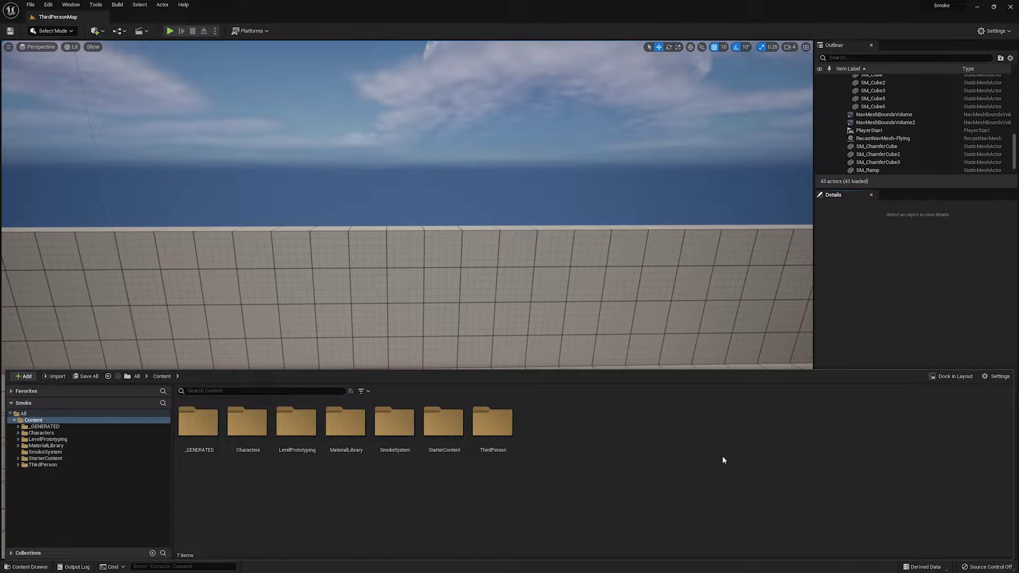
Step: Enable Show Developers Content, then open the Developers folder and its empty personal subfolder
click(998, 376)
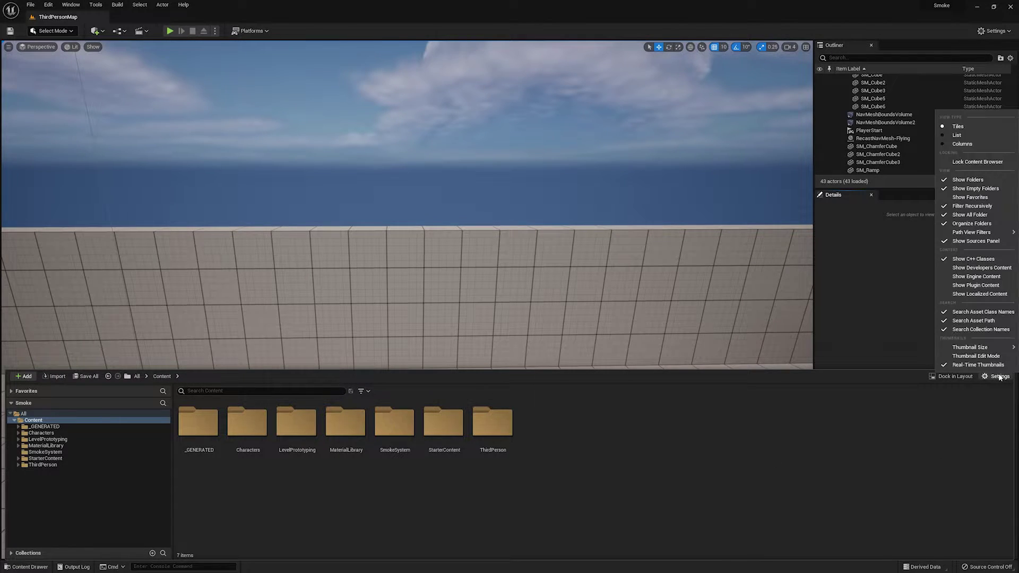
click(952, 268)
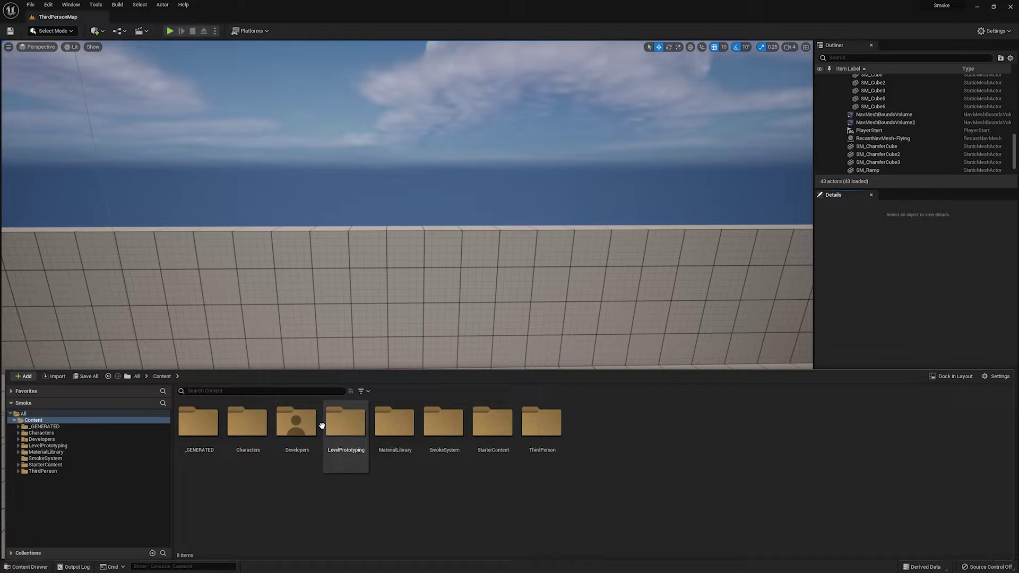
click(296, 434)
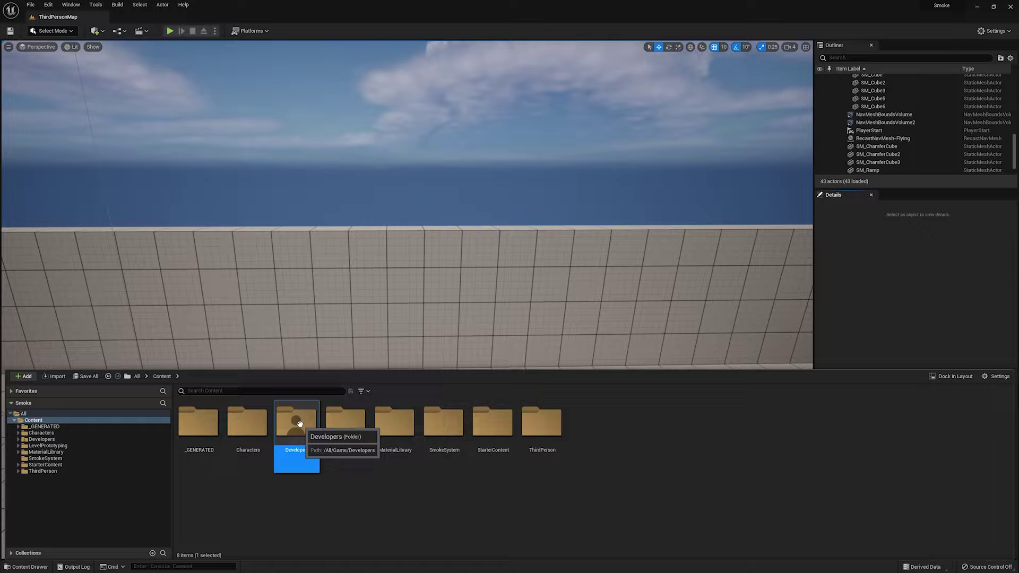
double_click(297, 433)
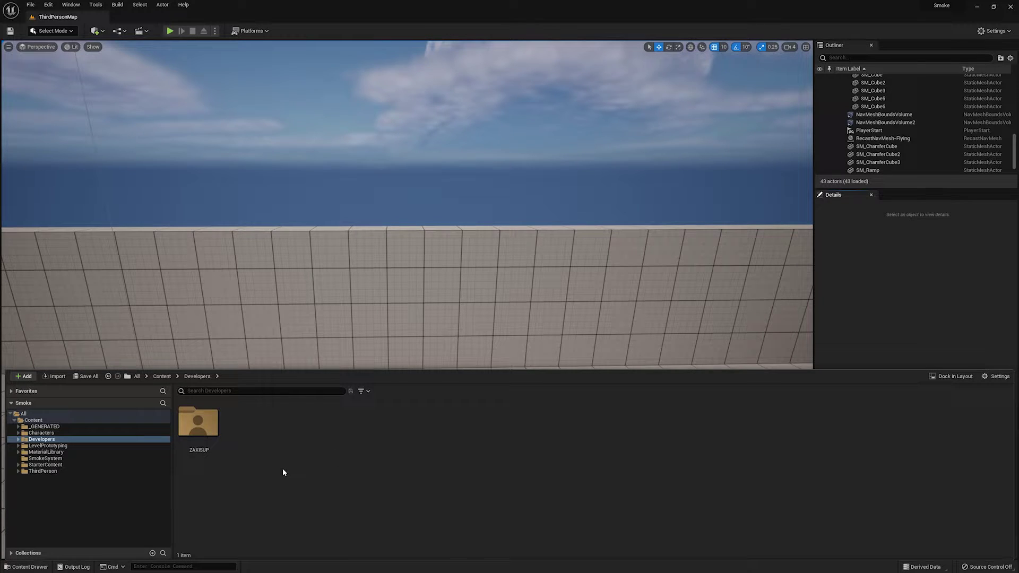
double_click(213, 433)
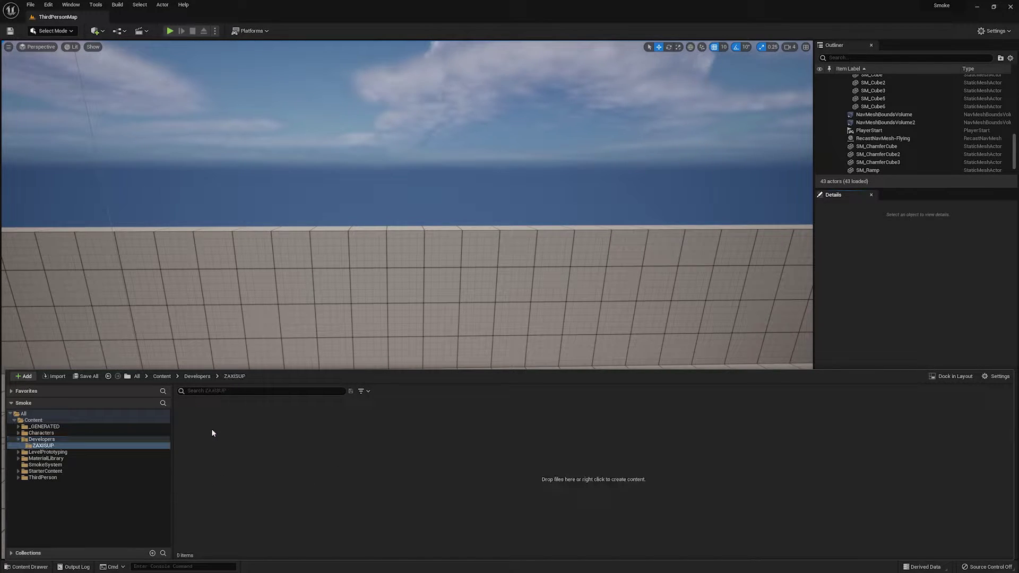
Step: Copy M_Atlas4x4Master from LevelPrototyping's MaterialLibrary and paste it into the personal developer folder
click(79, 453)
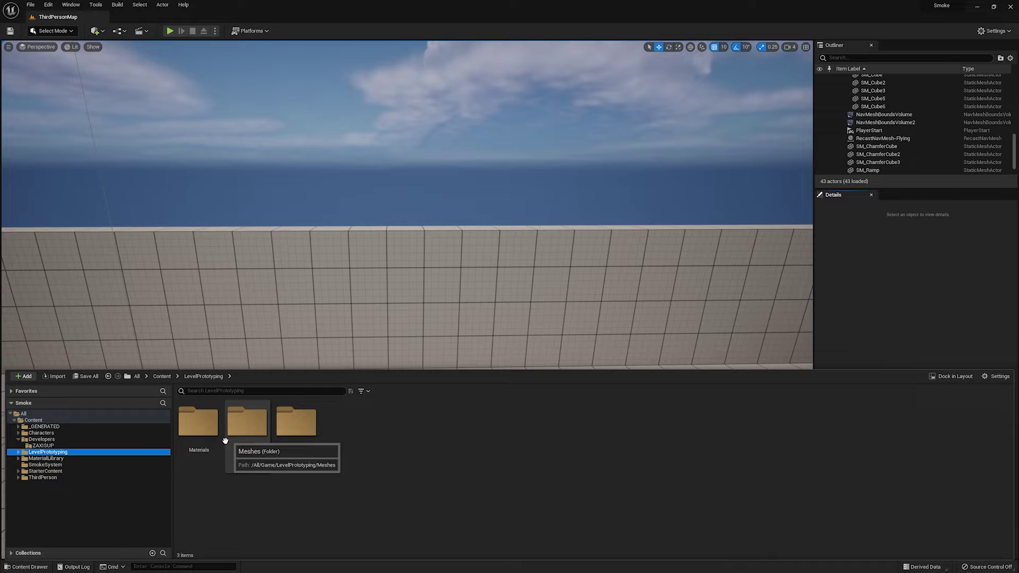
click(47, 458)
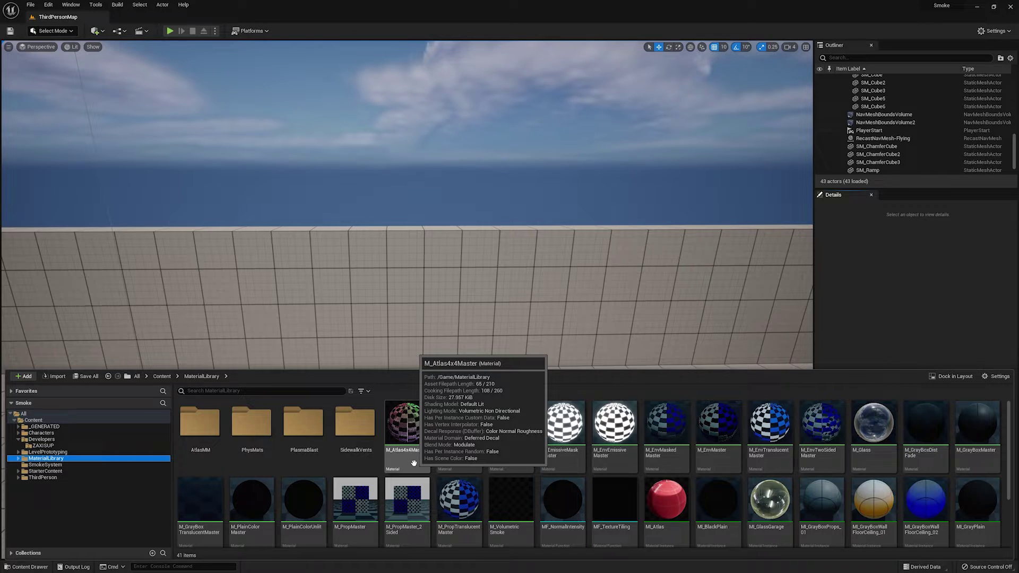
right_click(414, 463)
click(414, 450)
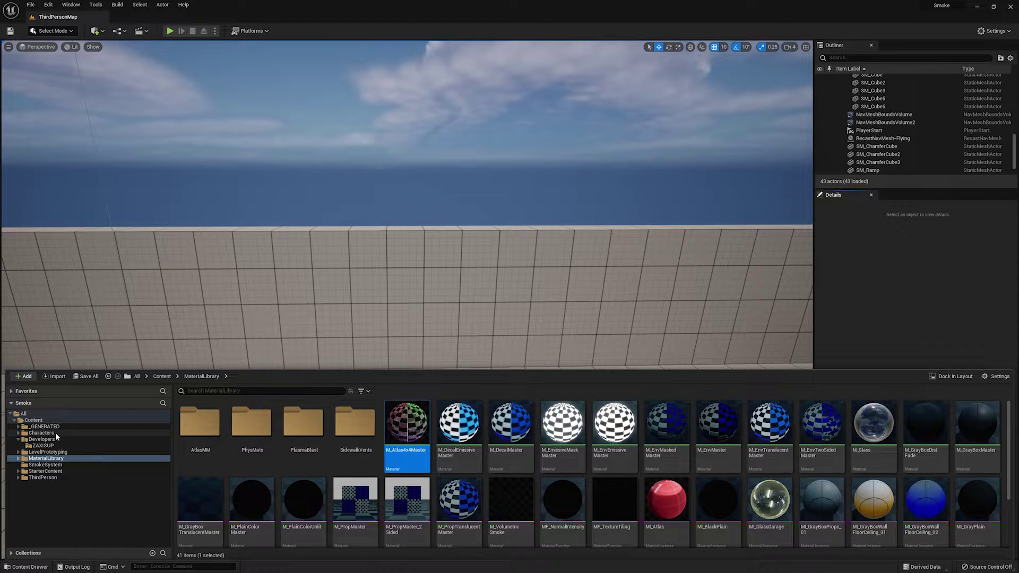
click(42, 445)
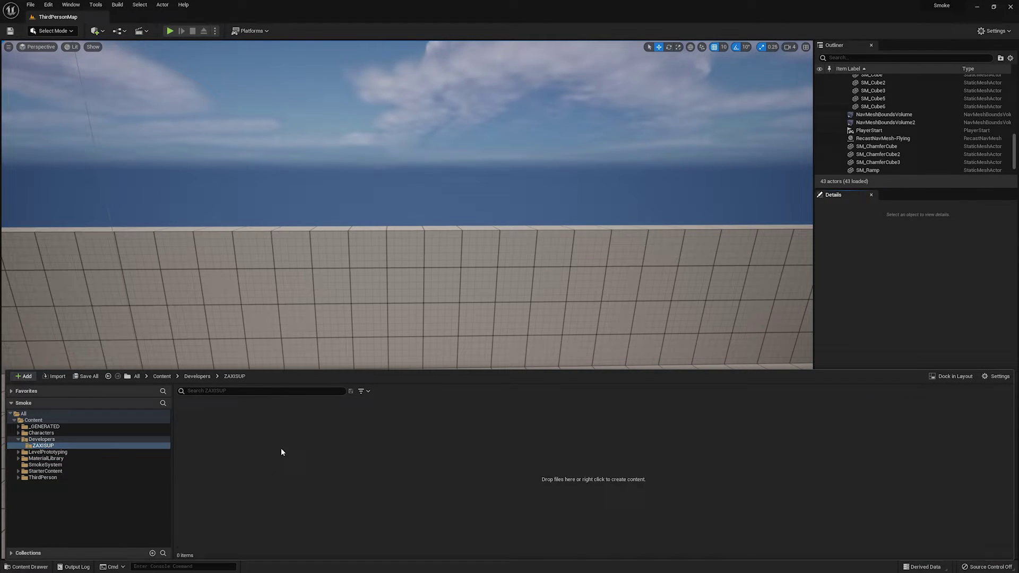
key(ctrl+v)
Step: Try Surface as the copied material's domain, inspect its texture nodes, then close without saving
double_click(200, 436)
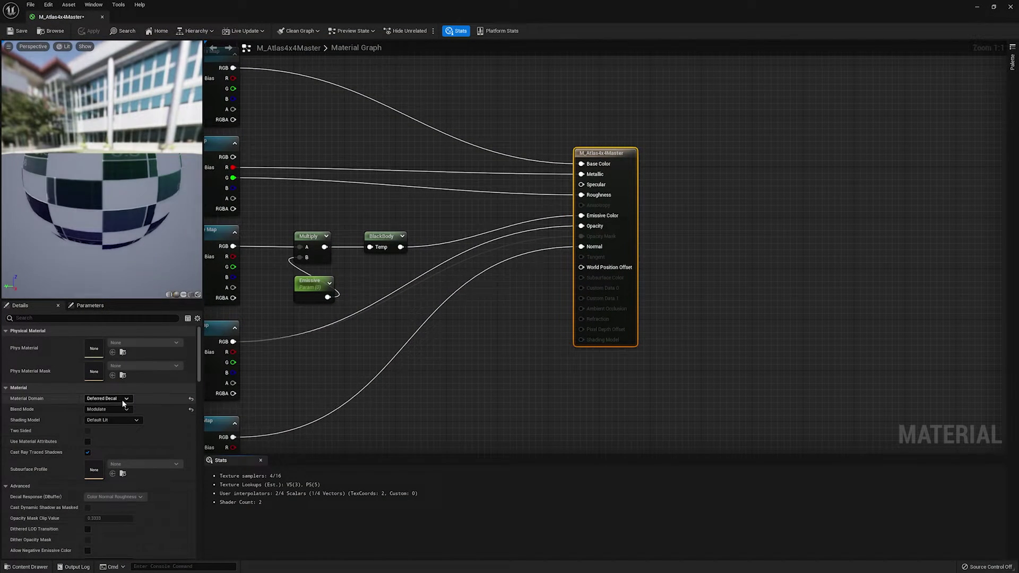
click(123, 399)
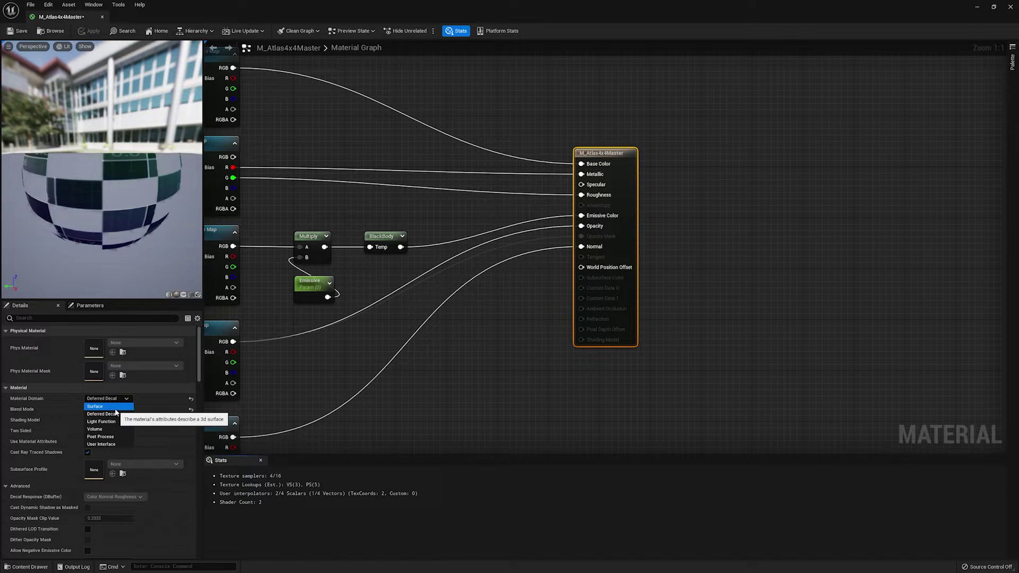
click(115, 407)
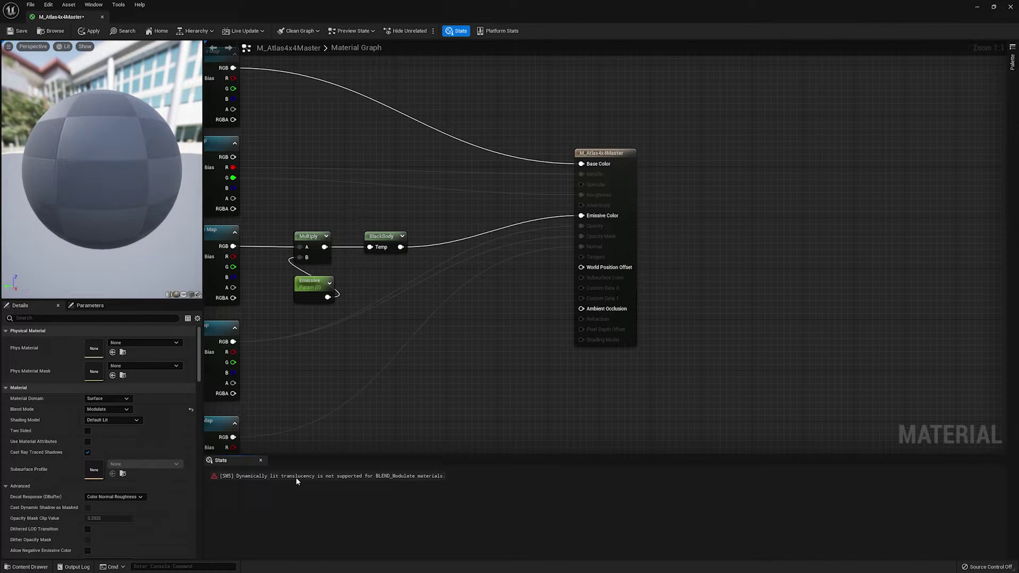
right_drag(321, 397, 590, 310)
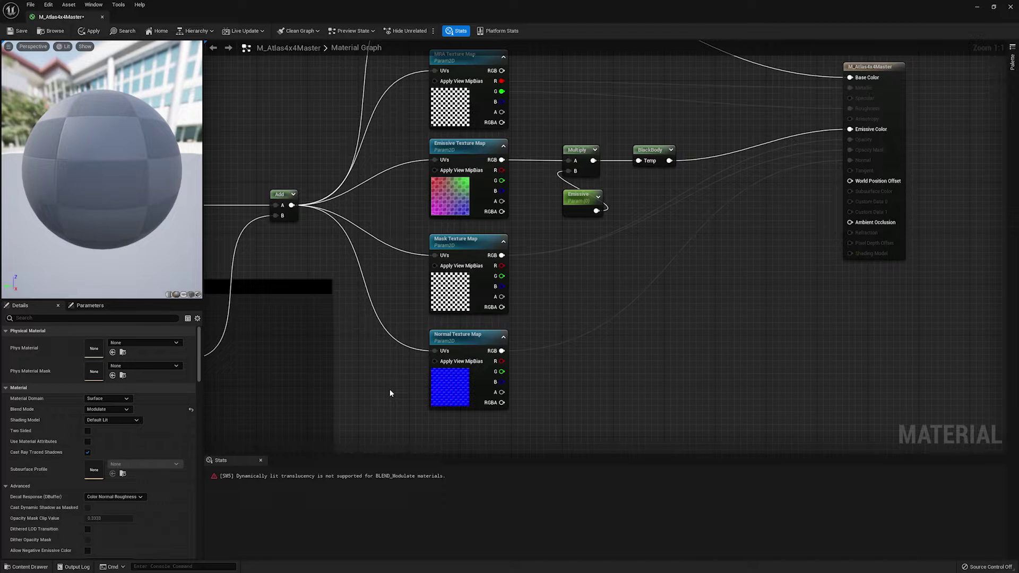
click(1011, 7)
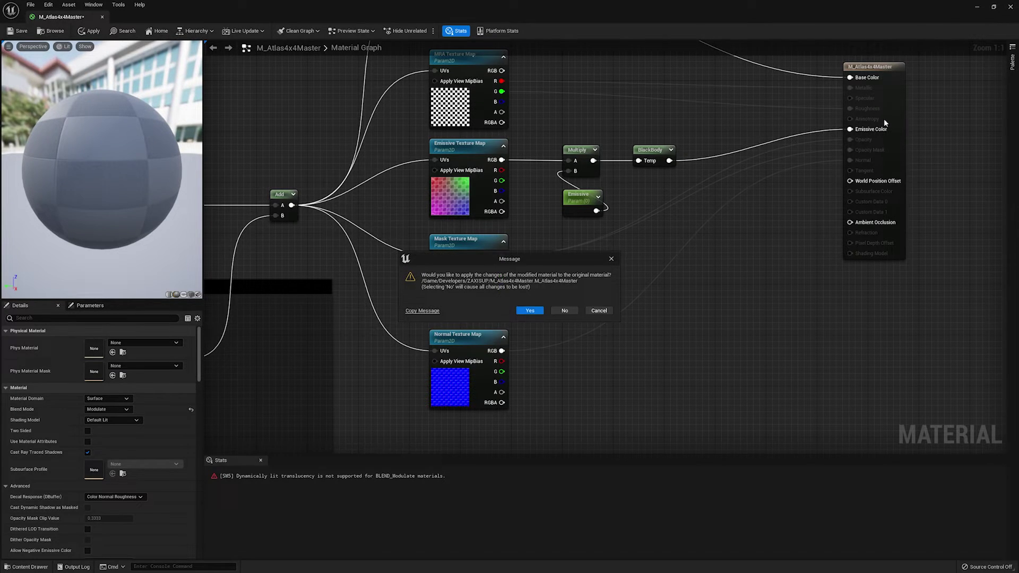
click(566, 311)
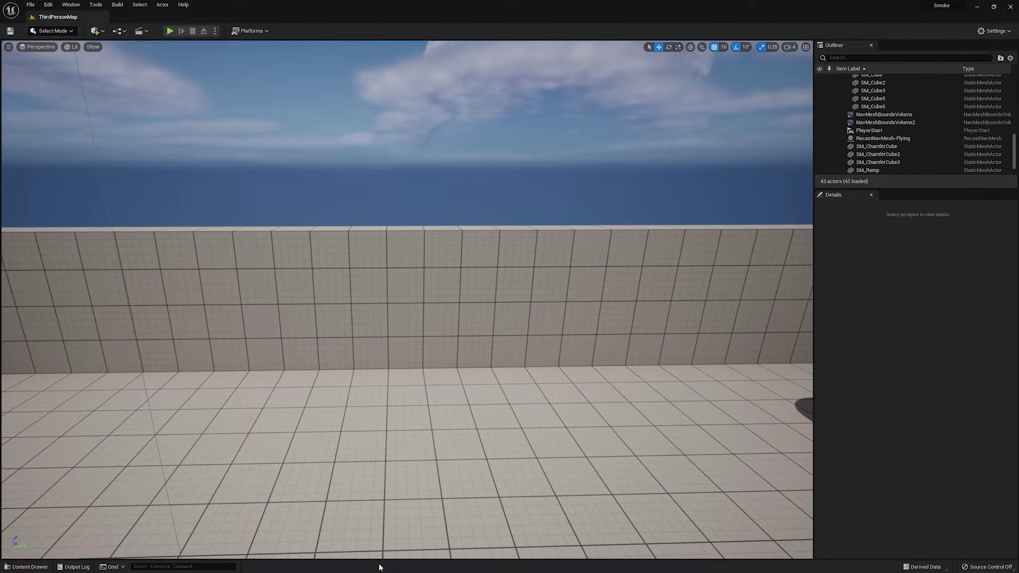
Step: Bring up the Content Drawer and return to the top-level Content folder
key(ctrl+space)
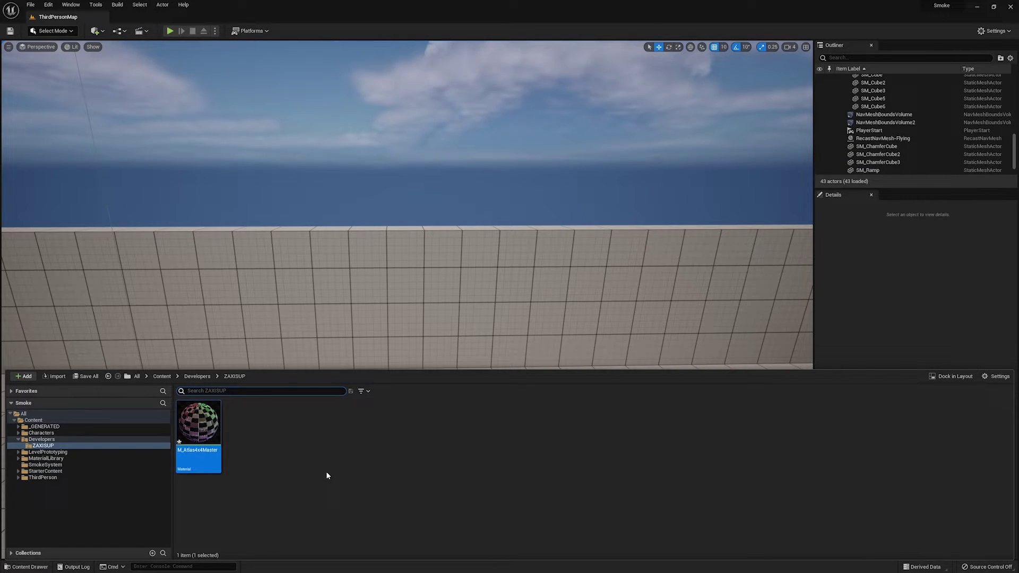
click(43, 421)
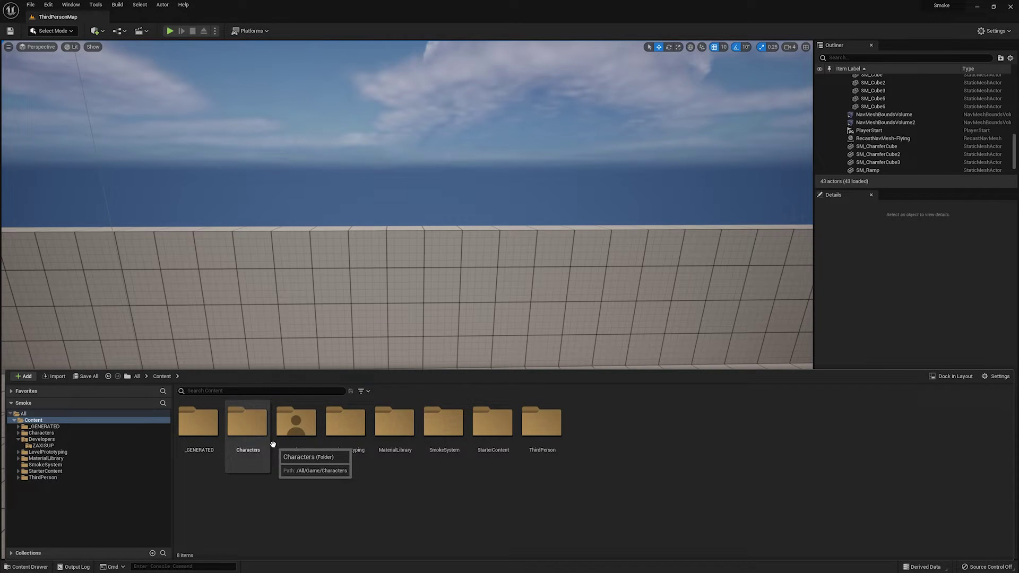
Step: In Packaging settings, reveal advanced options and add an empty element to Directories to never cook
click(248, 30)
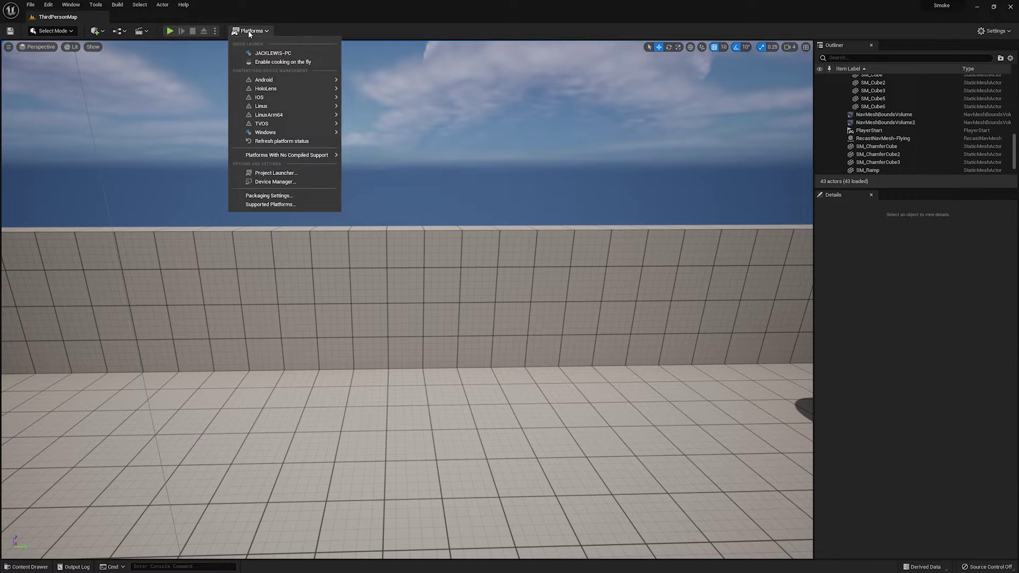
click(274, 196)
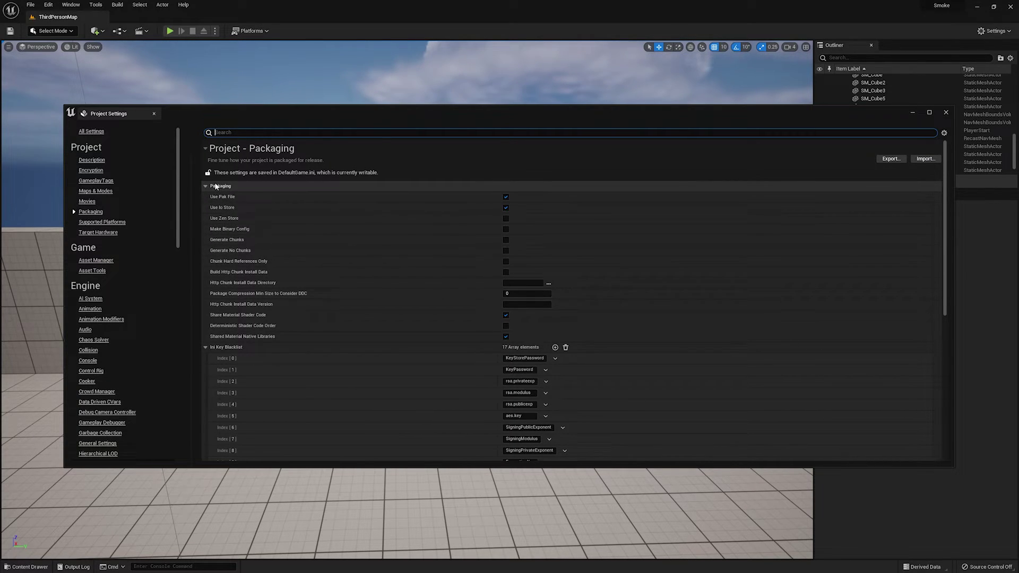
scroll(288, 263, down, 8)
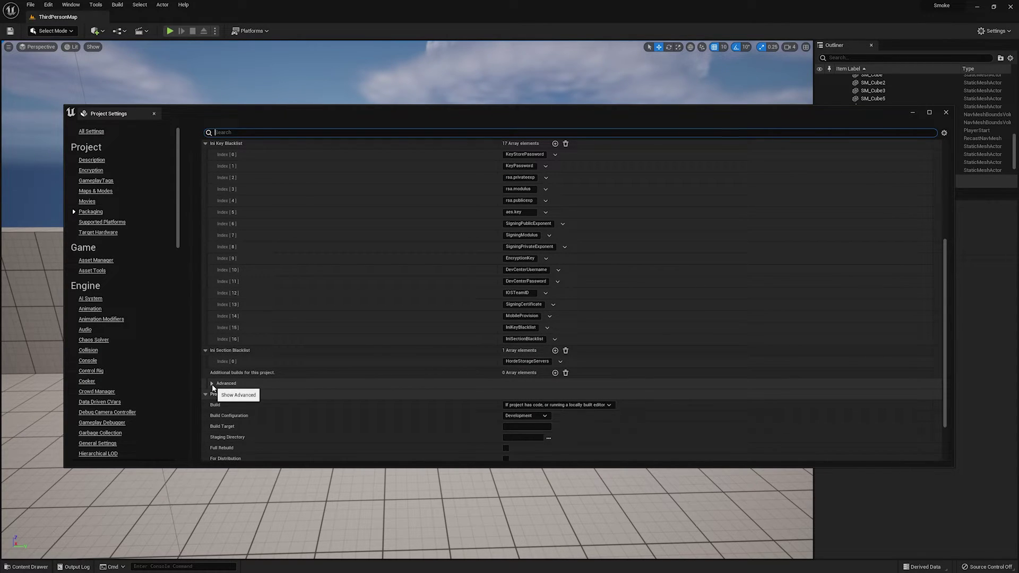
click(212, 384)
scroll(527, 365, down, 6)
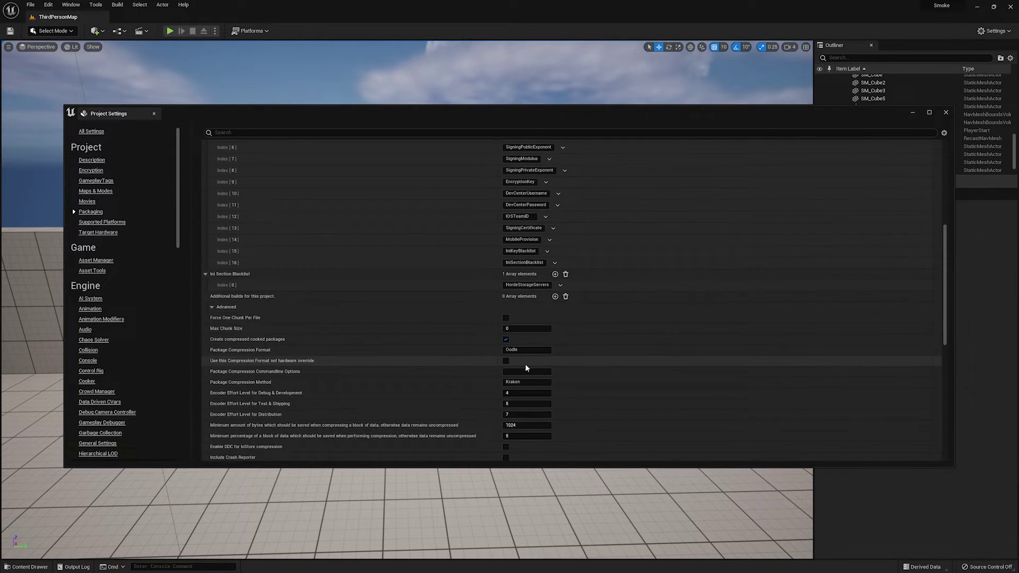
scroll(524, 364, down, 6)
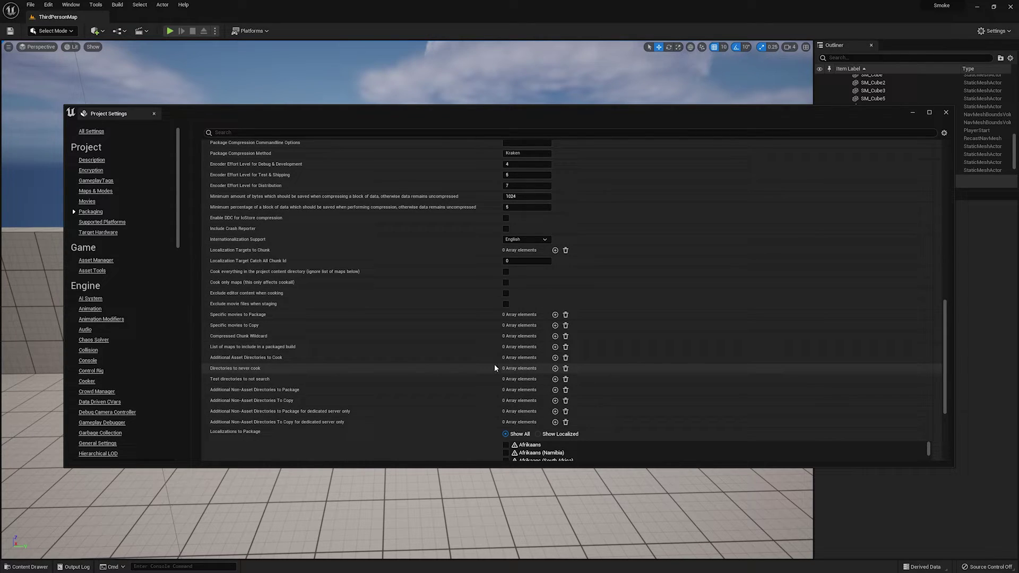
mouse_move(242, 370)
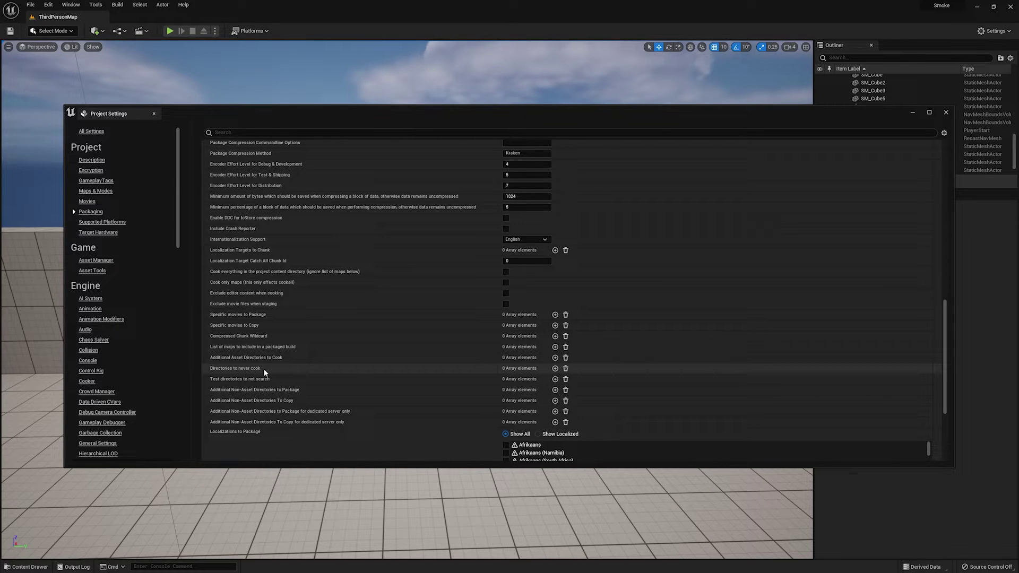
click(555, 368)
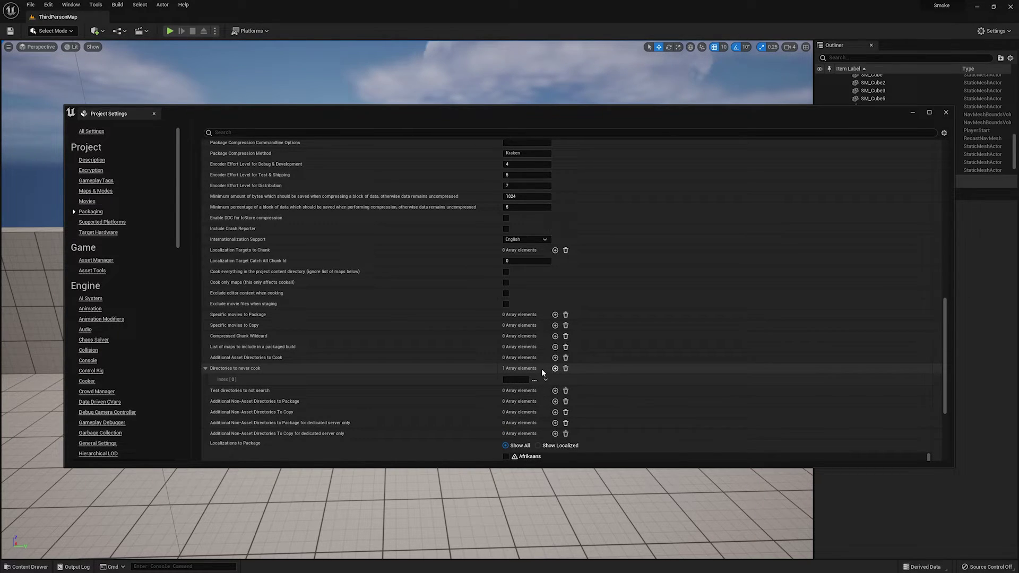
Step: Point the Index [0] entry at the Developers folder, giving /Game/Developers
click(534, 380)
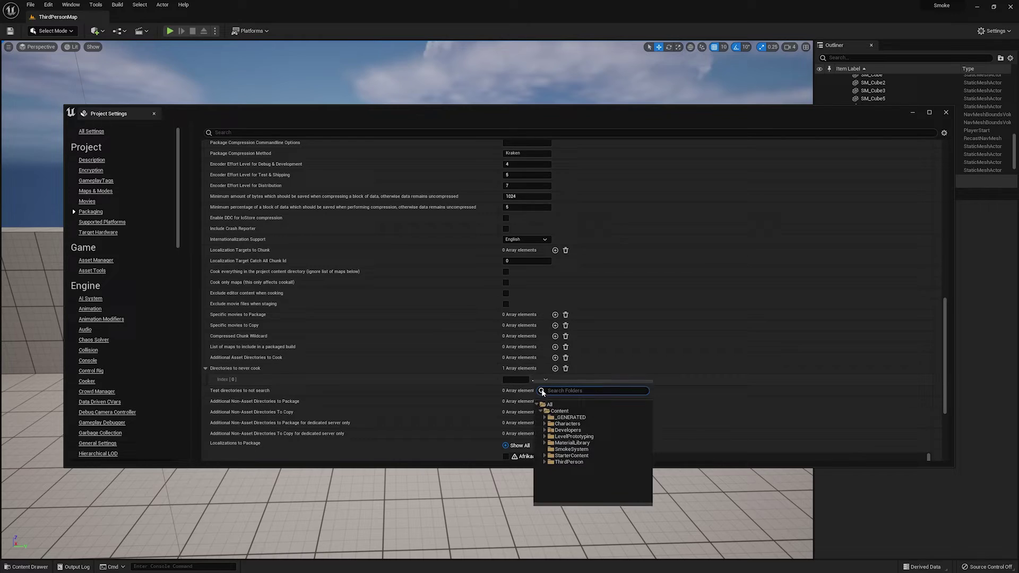
click(566, 431)
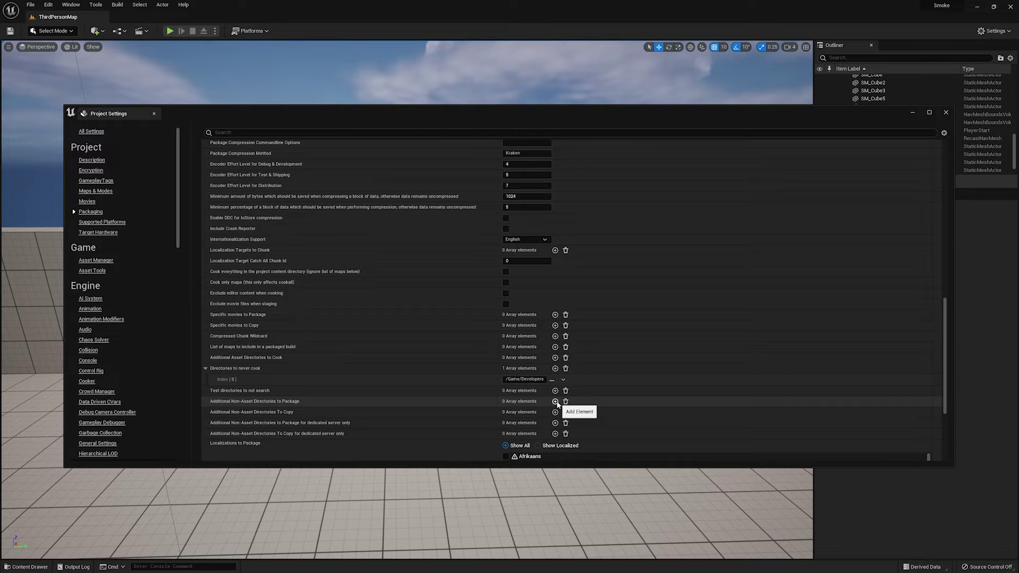
Step: Close Project Settings and locate the M_Atlas4x4Master copy in Developers' ZAXISUP folder
click(945, 112)
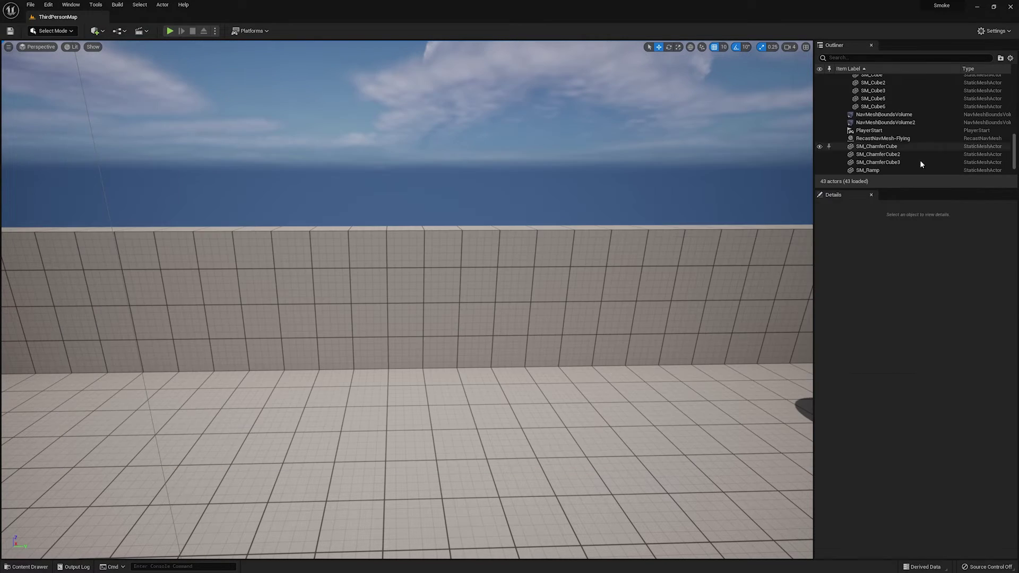
key(ctrl+space)
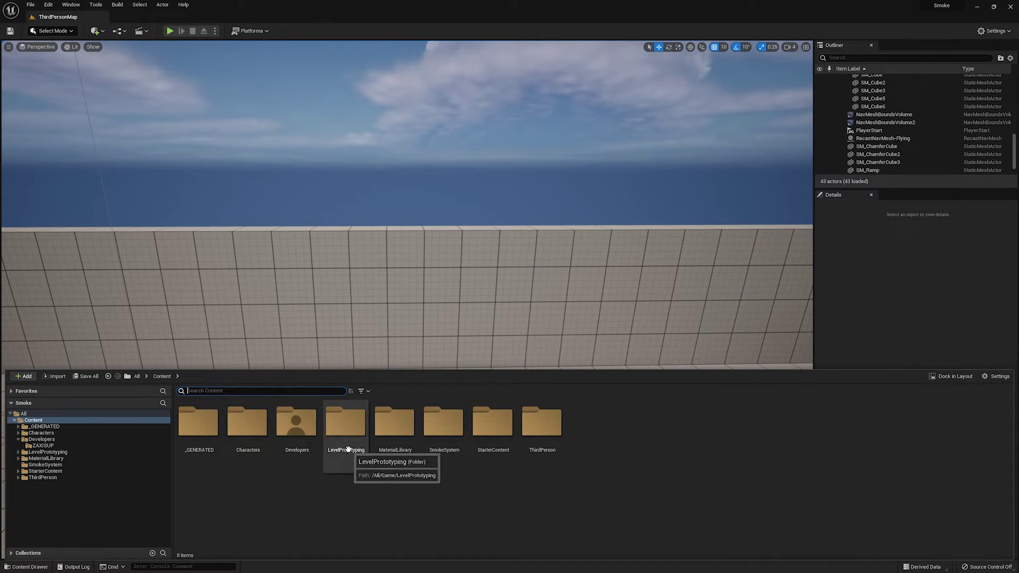
double_click(298, 438)
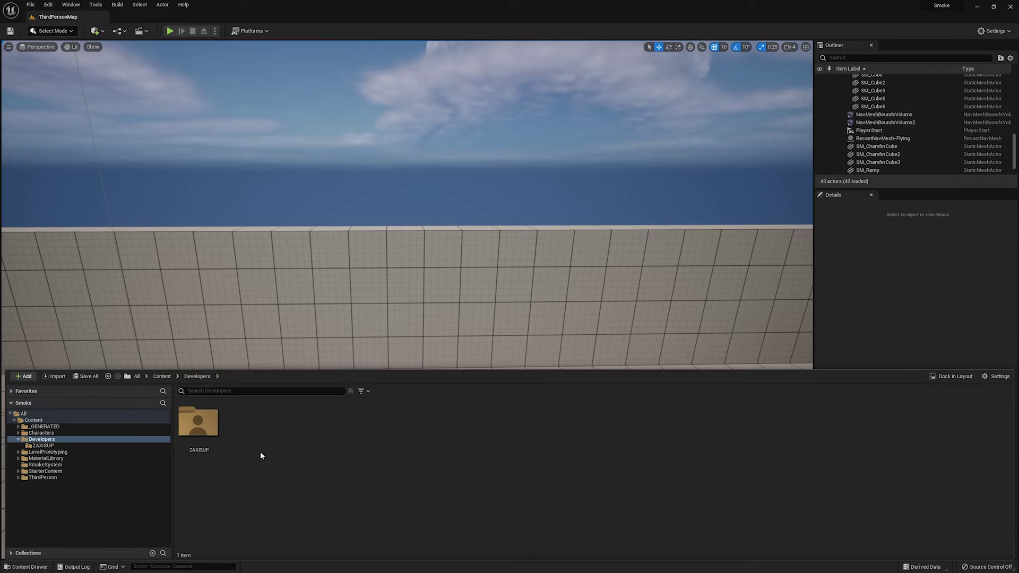
click(53, 447)
click(206, 432)
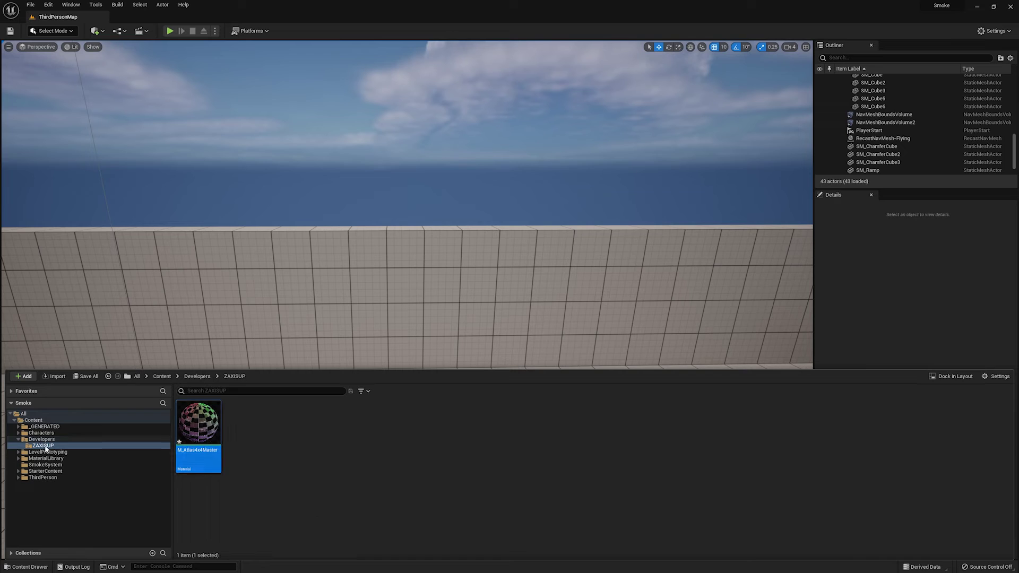
Step: Browse the MaterialLibrary, Developers, SmokeSystem, ZAXISUP and LevelPrototyping folders in the tree
click(47, 458)
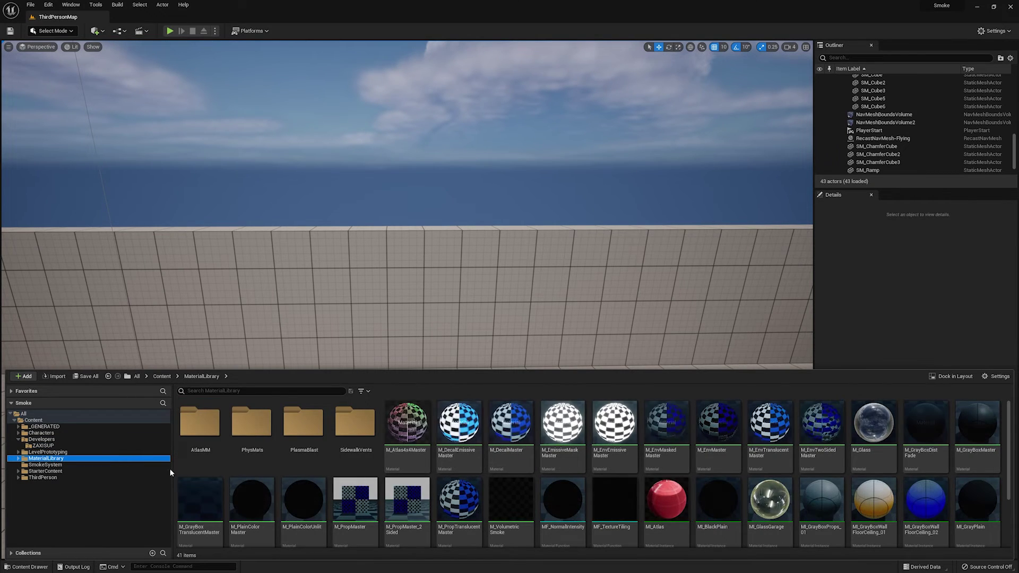
click(59, 446)
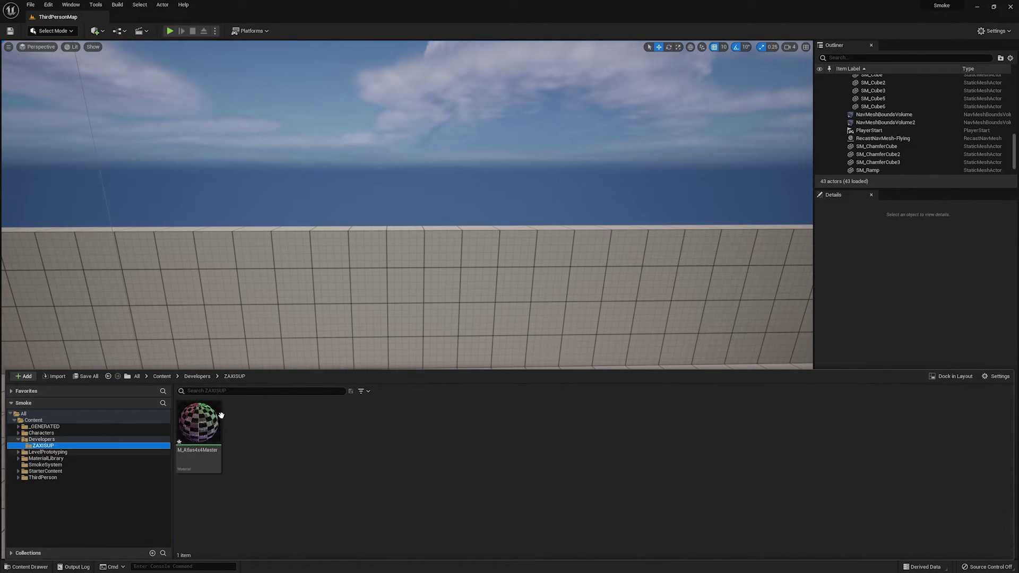
mouse_move(203, 444)
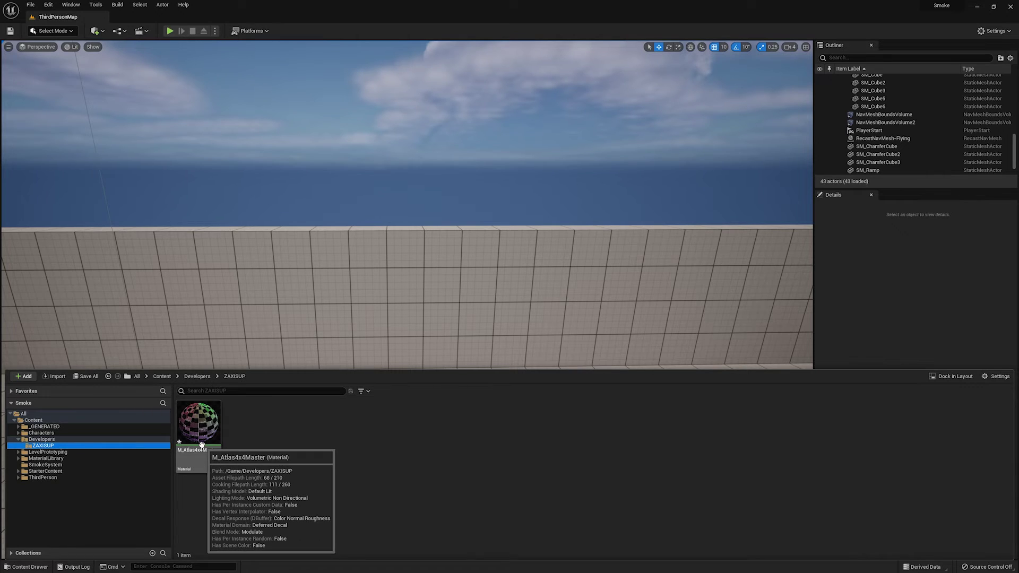
click(67, 458)
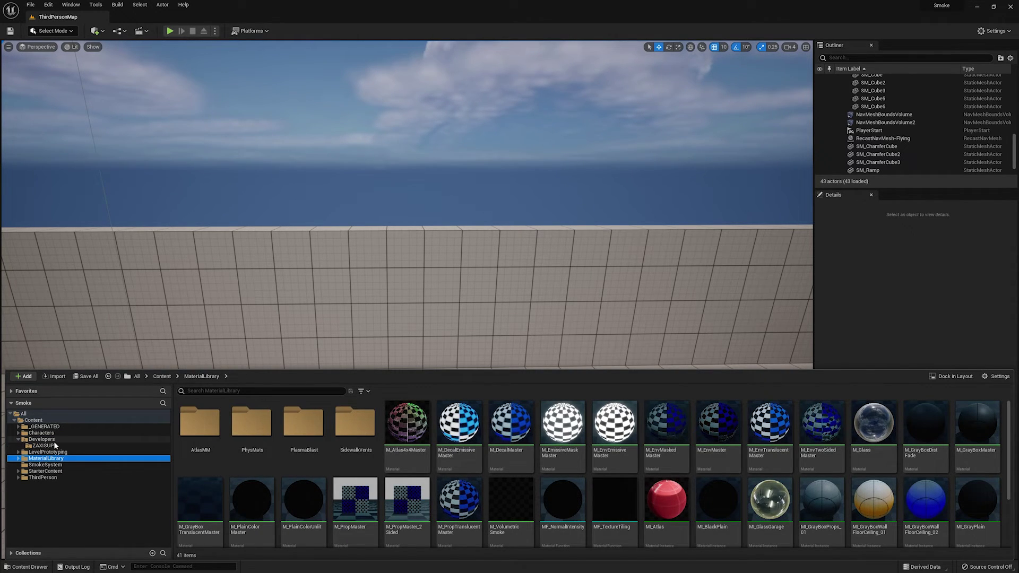
click(53, 440)
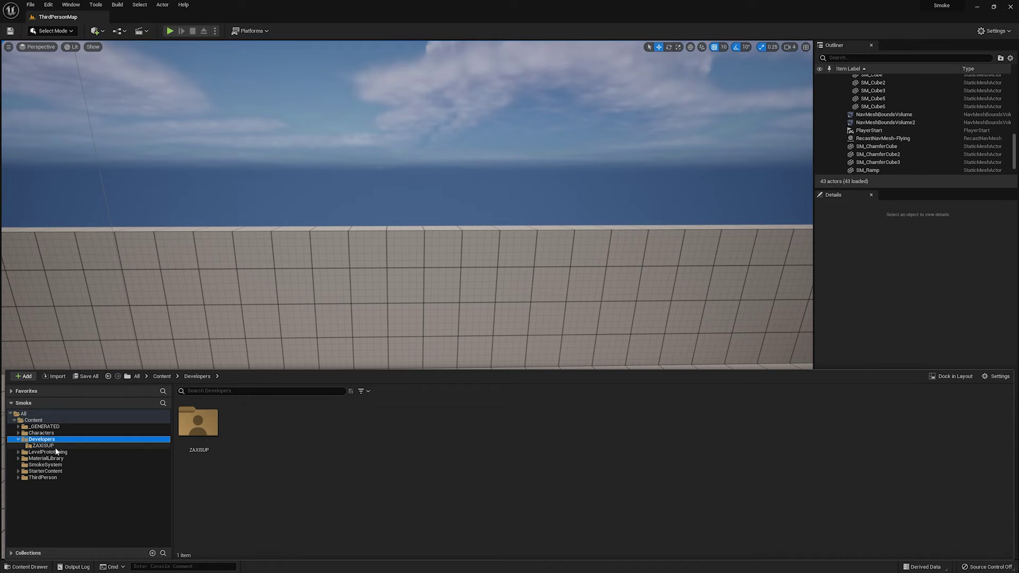
click(47, 464)
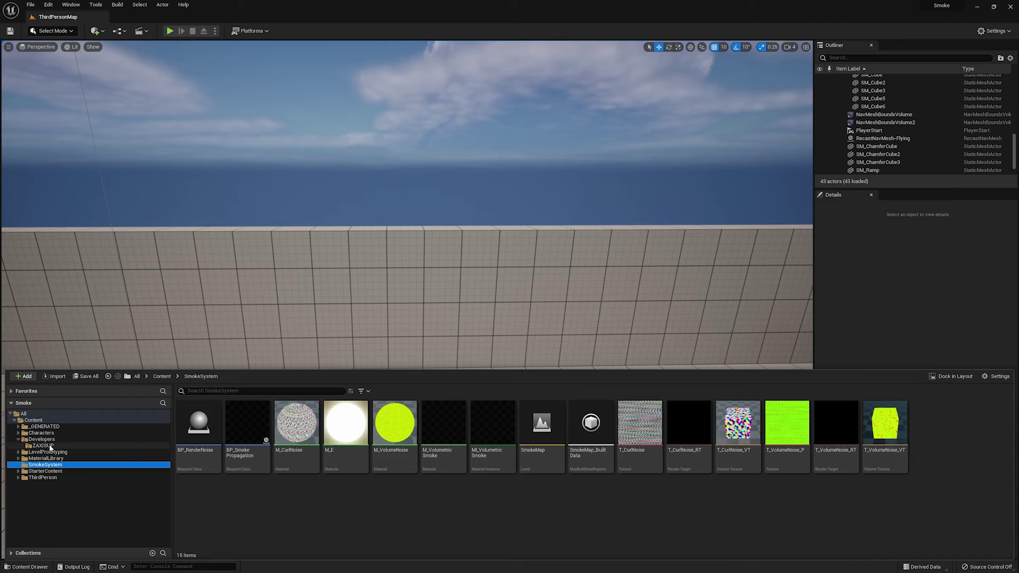
click(80, 446)
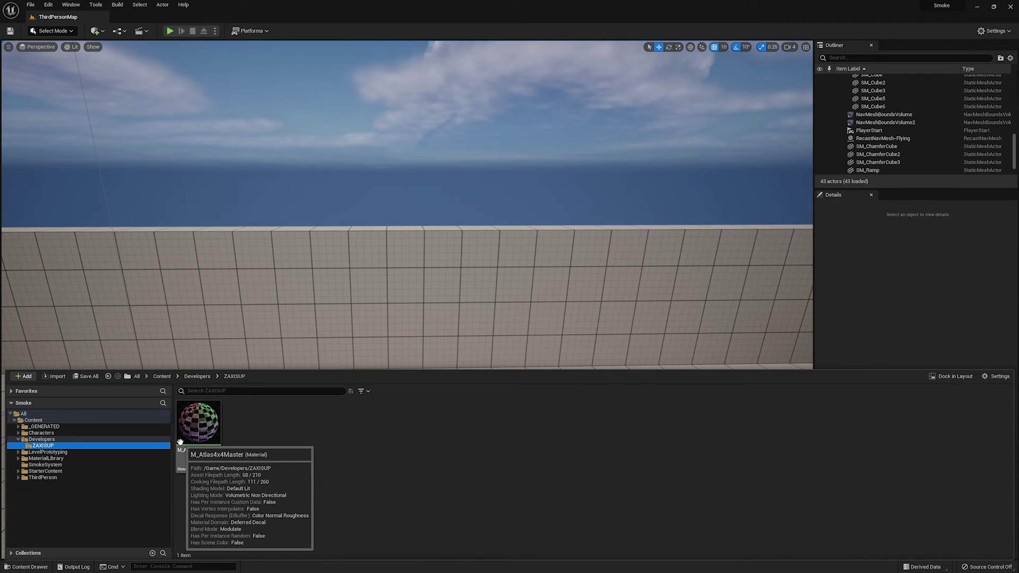
click(59, 452)
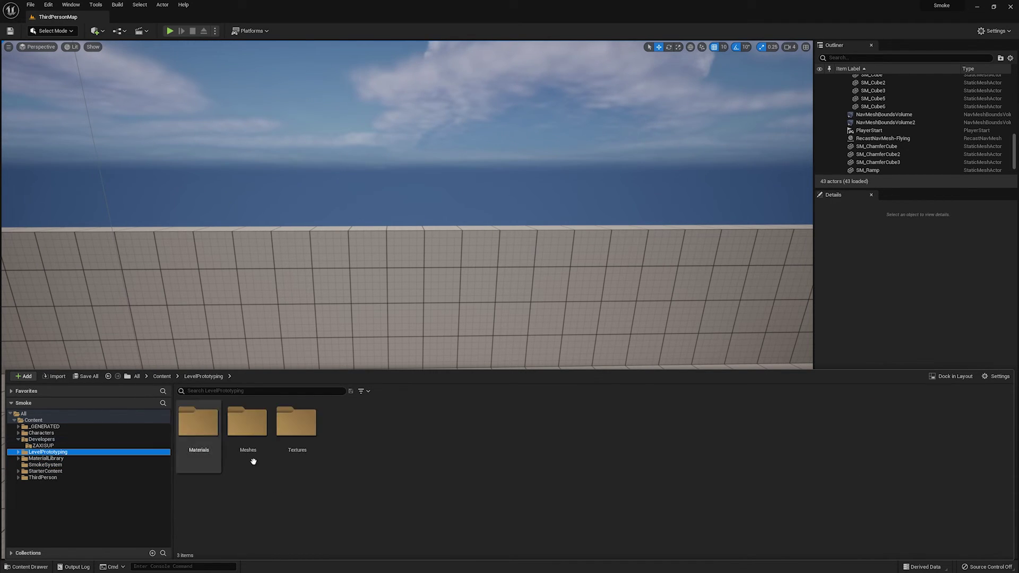
Step: Open LevelPrototyping's Meshes folder, glance at MaterialLibrary, and return to the ZAXISUP folder
click(262, 442)
double_click(261, 442)
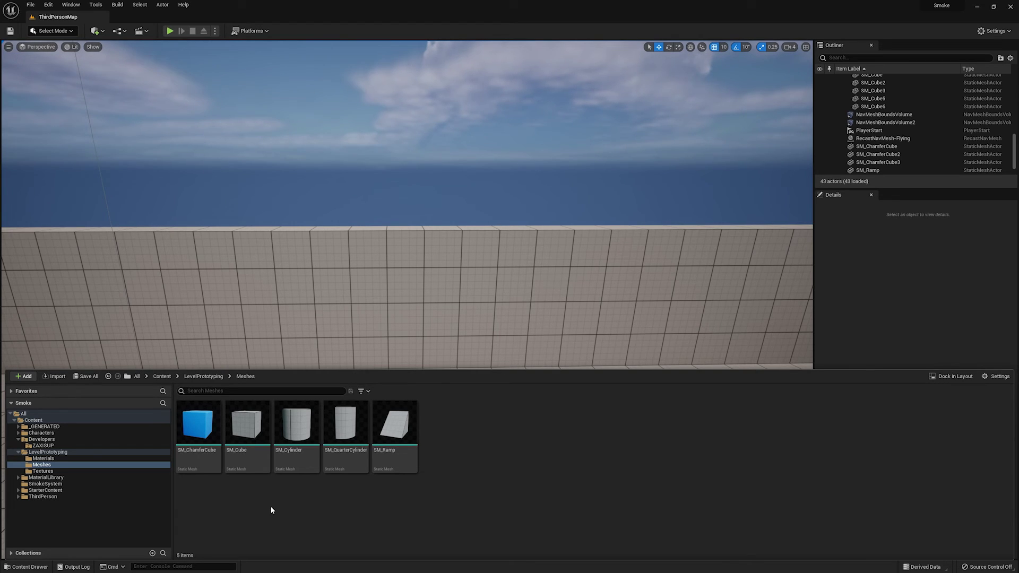
click(68, 448)
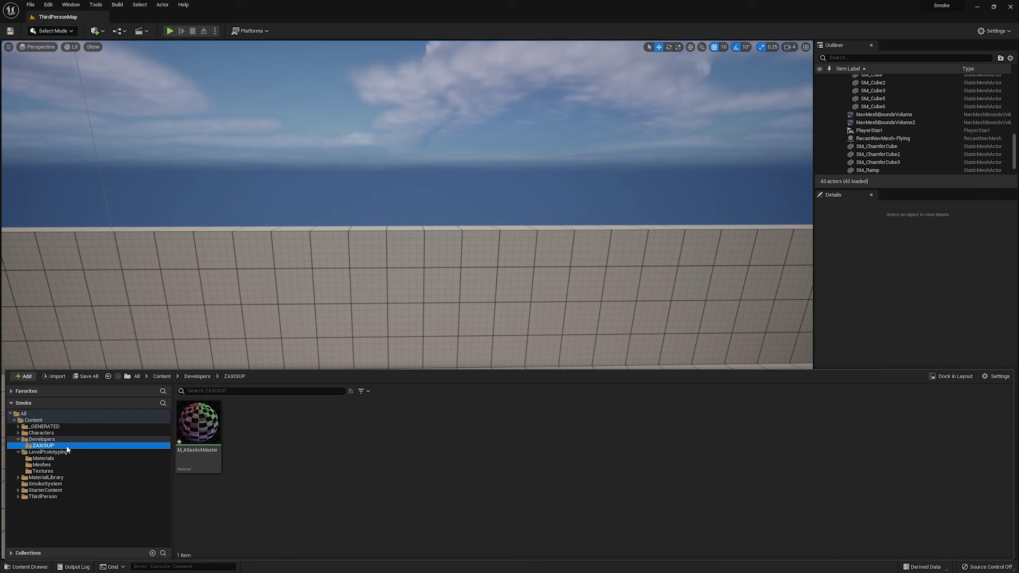
click(46, 478)
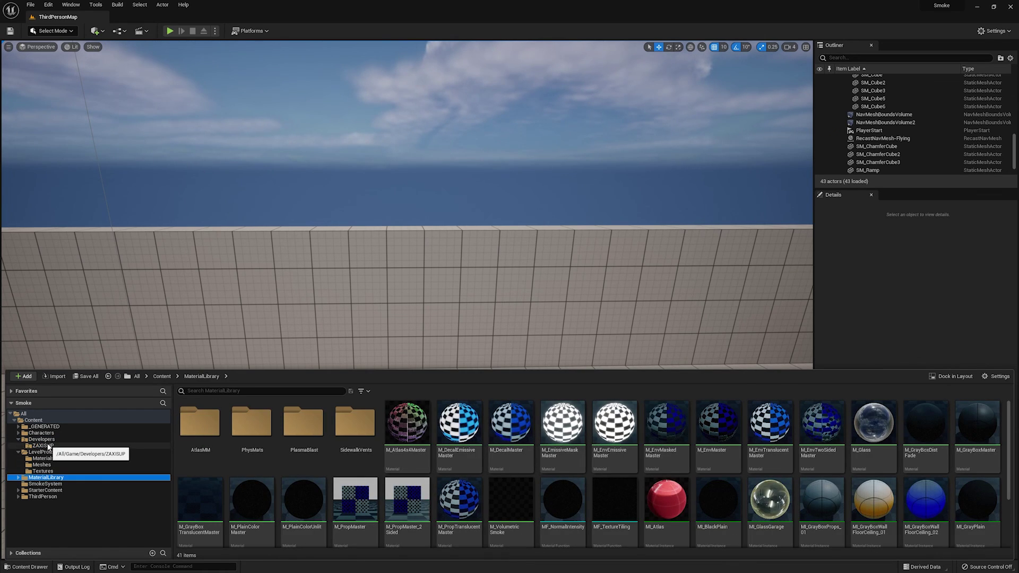
click(48, 447)
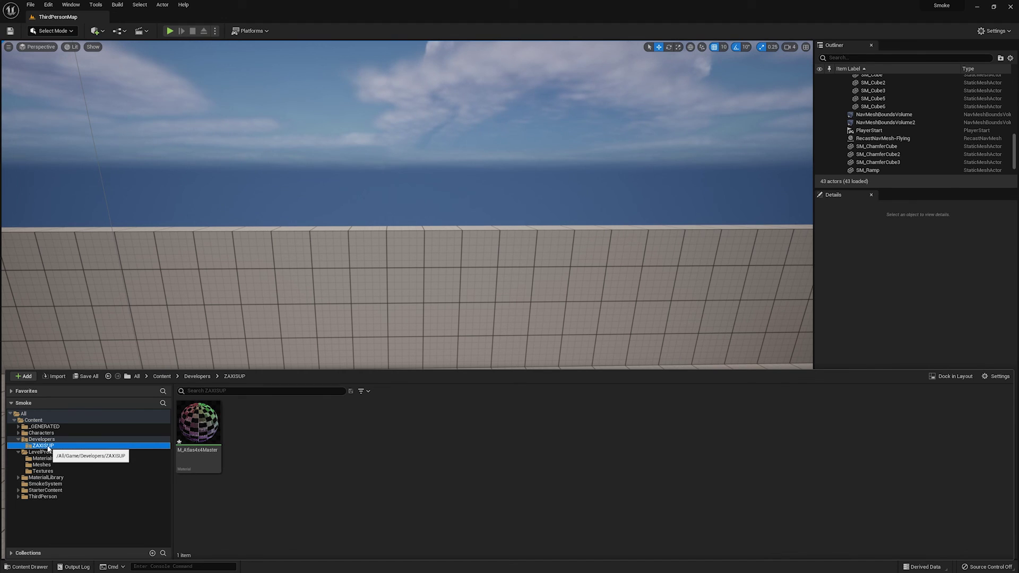
click(237, 460)
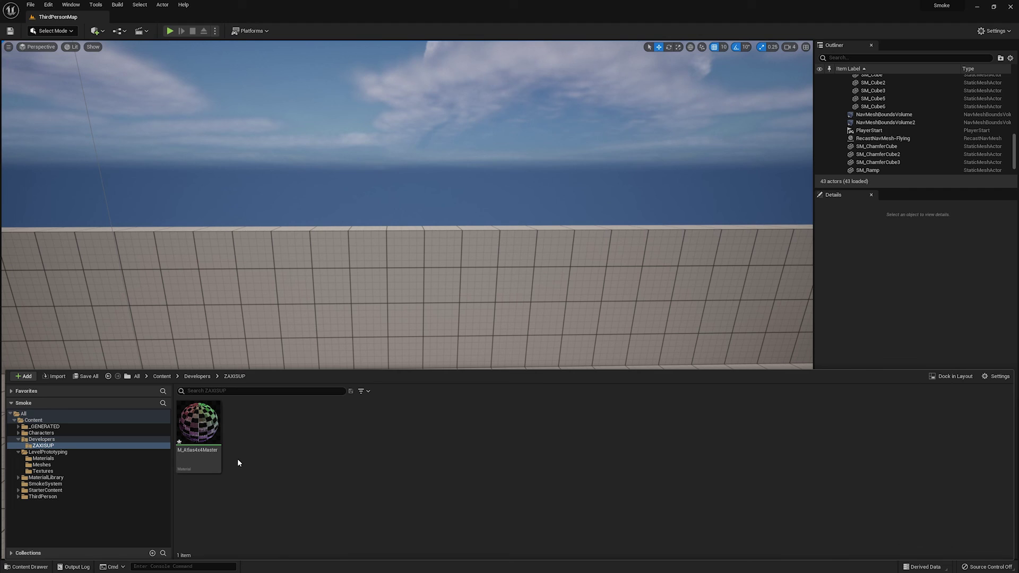